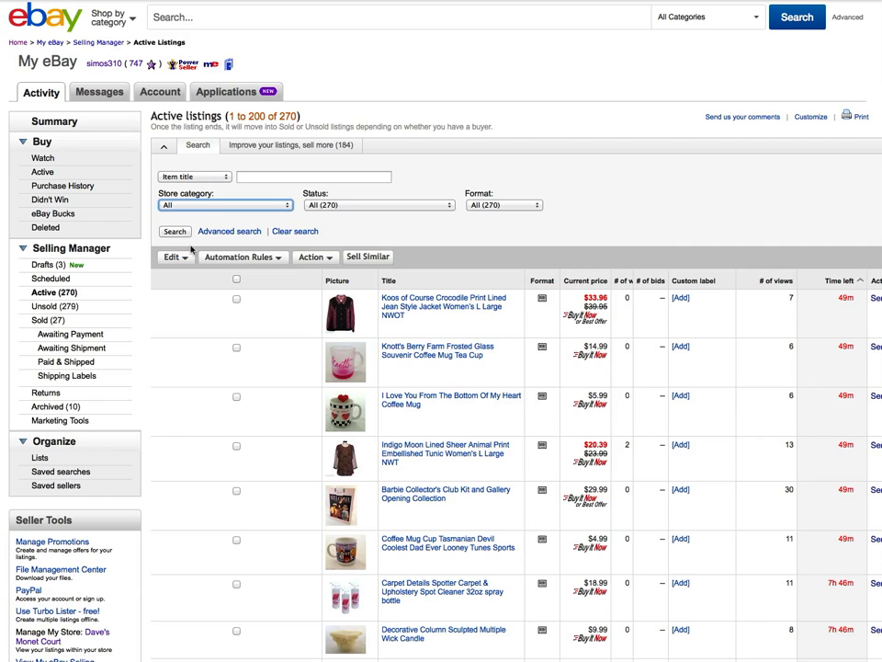
Filter the active listings to show only those in the Fashion store category
{"action": "left_click", "coordinate": [203, 205]}
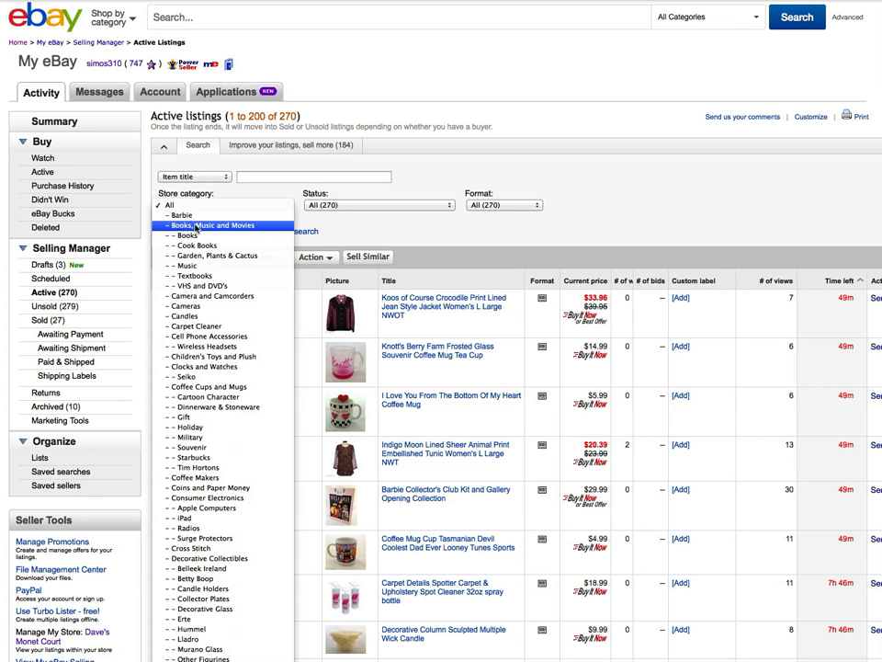
{"action": "scroll", "coordinate": [223, 613], "scroll_direction": "down", "scroll_amount": 10}
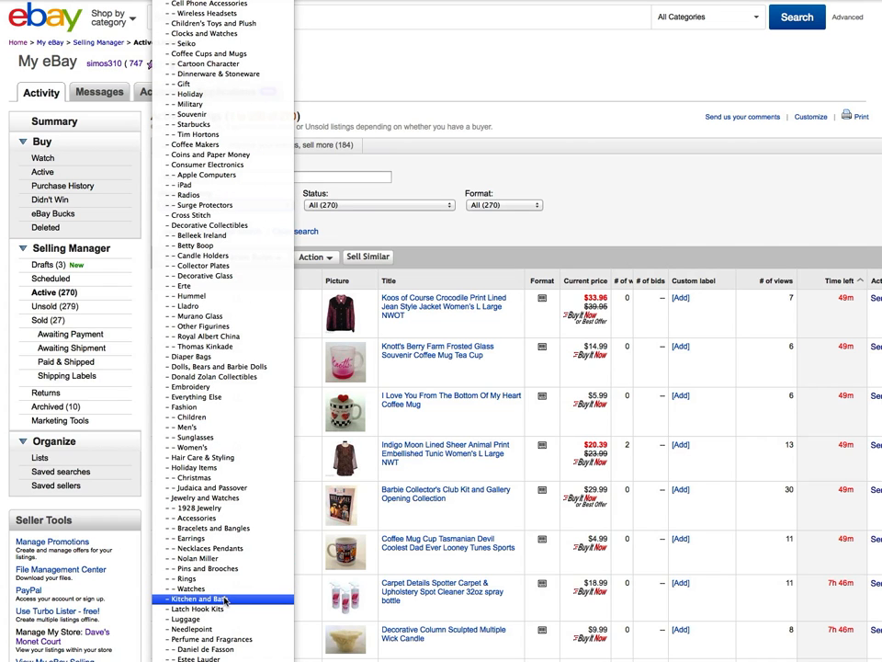
{"action": "scroll", "coordinate": [225, 600], "scroll_direction": "up", "scroll_amount": 1}
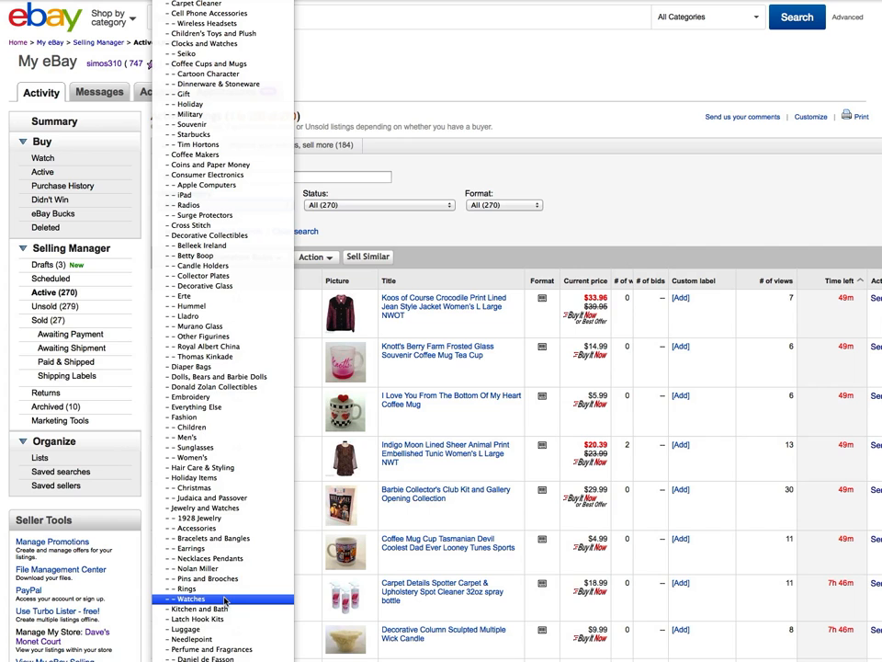
{"action": "scroll", "coordinate": [225, 600], "scroll_direction": "up", "scroll_amount": 2}
{"action": "scroll", "coordinate": [224, 600], "scroll_direction": "up", "scroll_amount": 1}
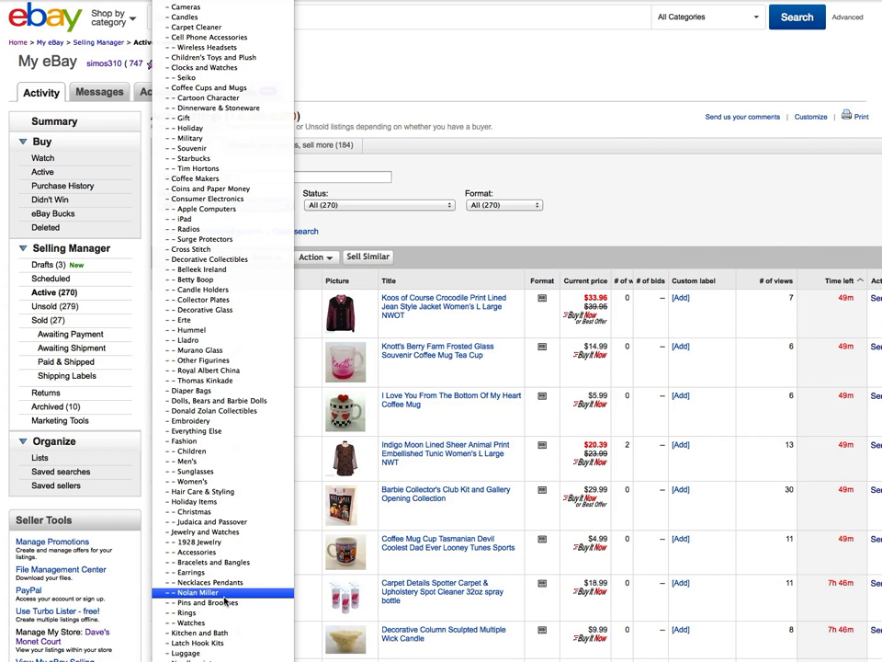
{"action": "scroll", "coordinate": [224, 600], "scroll_direction": "down", "scroll_amount": 5}
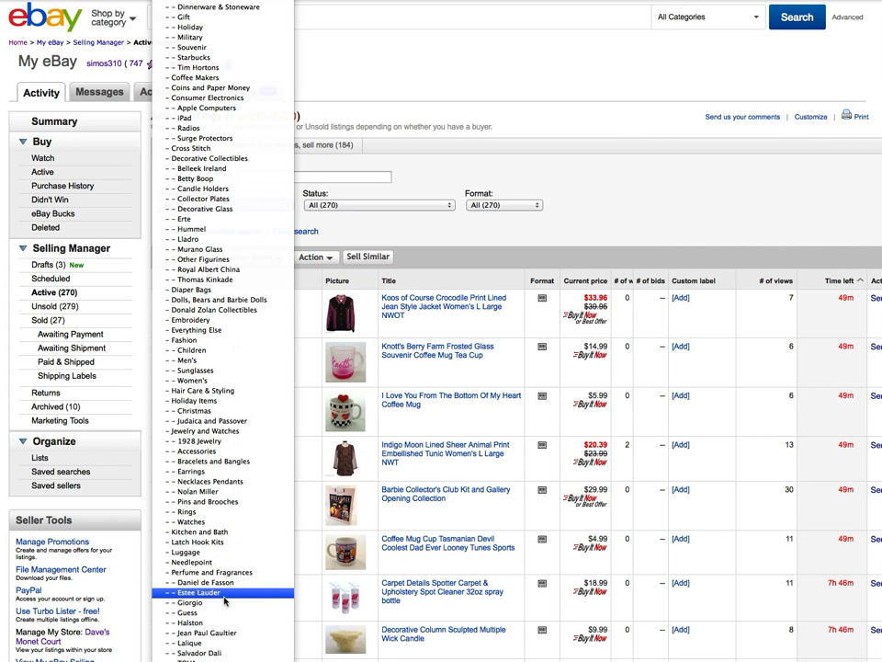
{"action": "scroll", "coordinate": [224, 600], "scroll_direction": "down", "scroll_amount": 9}
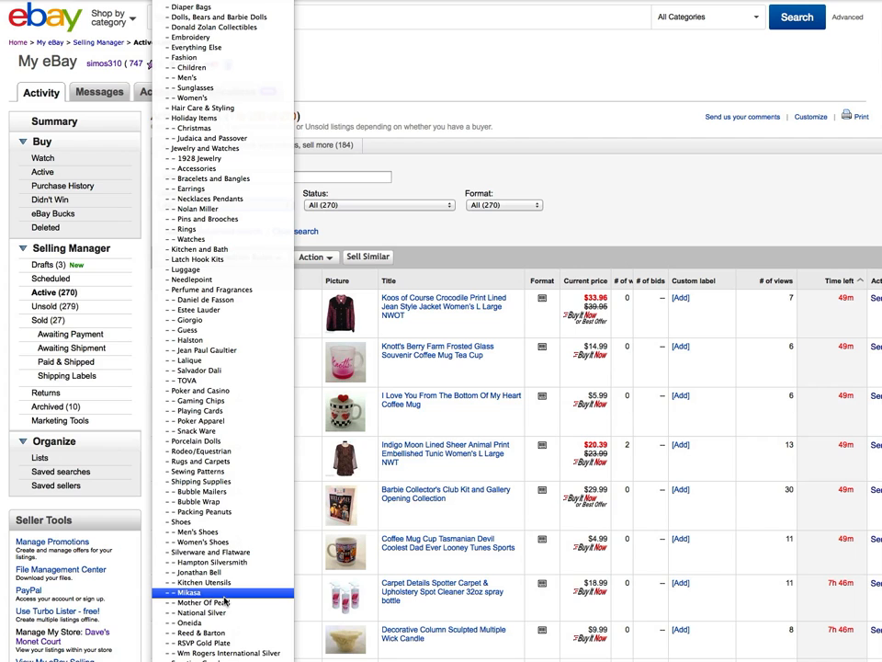
{"action": "scroll", "coordinate": [224, 600], "scroll_direction": "up", "scroll_amount": 2}
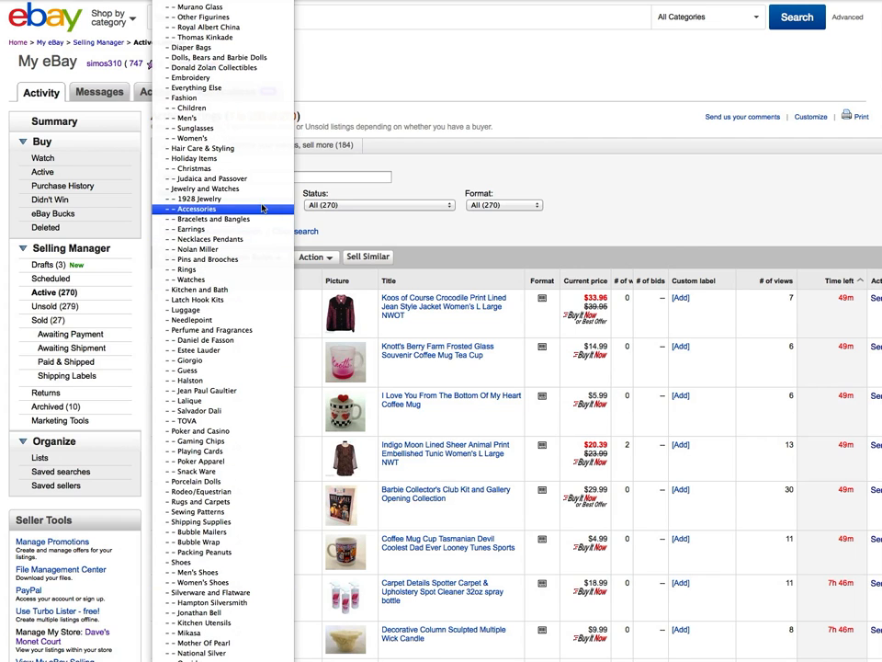
{"action": "scroll", "coordinate": [262, 204], "scroll_direction": "up", "scroll_amount": 8}
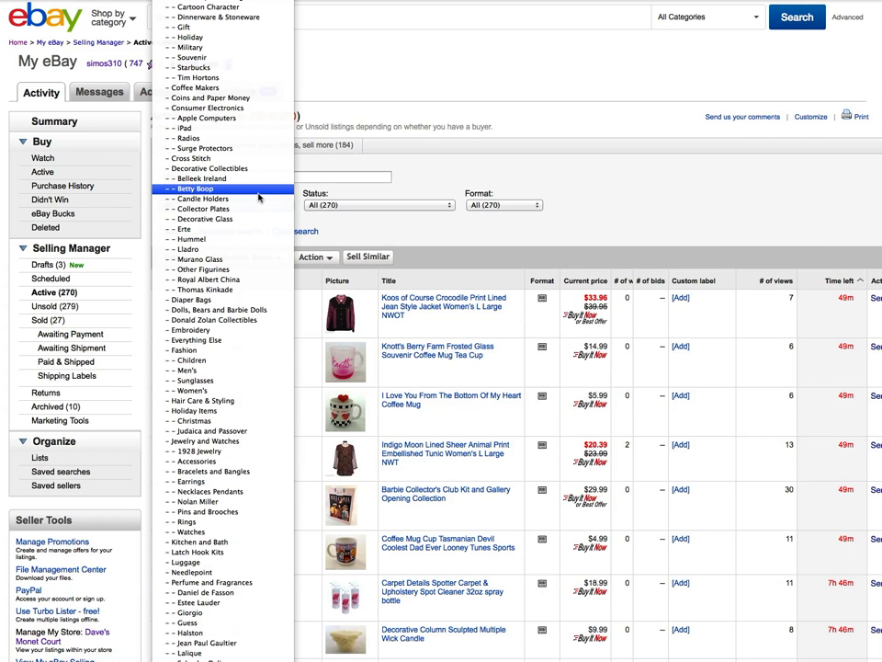
{"action": "scroll", "coordinate": [259, 197], "scroll_direction": "down", "scroll_amount": 2}
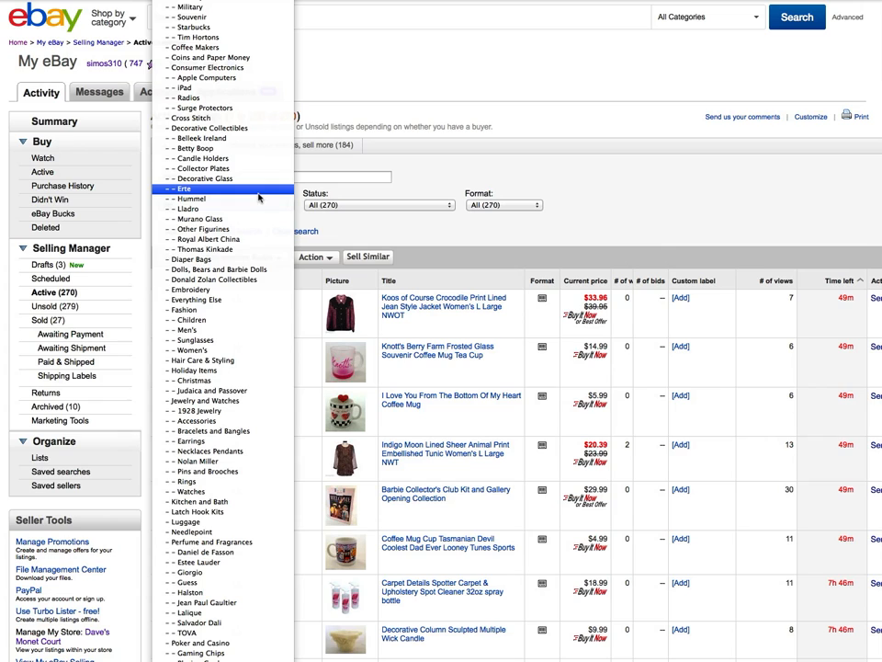
{"action": "left_click", "coordinate": [261, 311]}
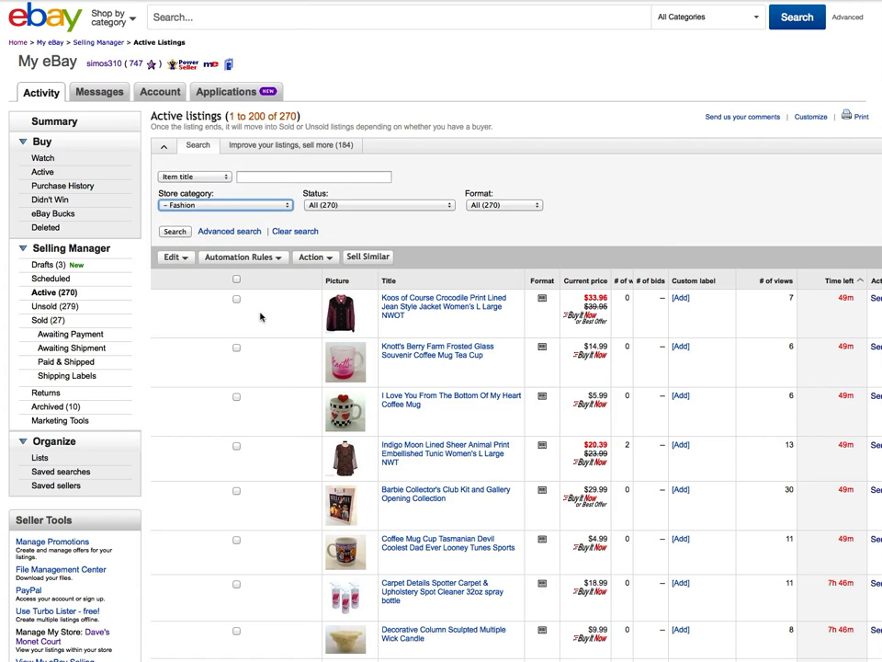
{"action": "left_click", "coordinate": [176, 231]}
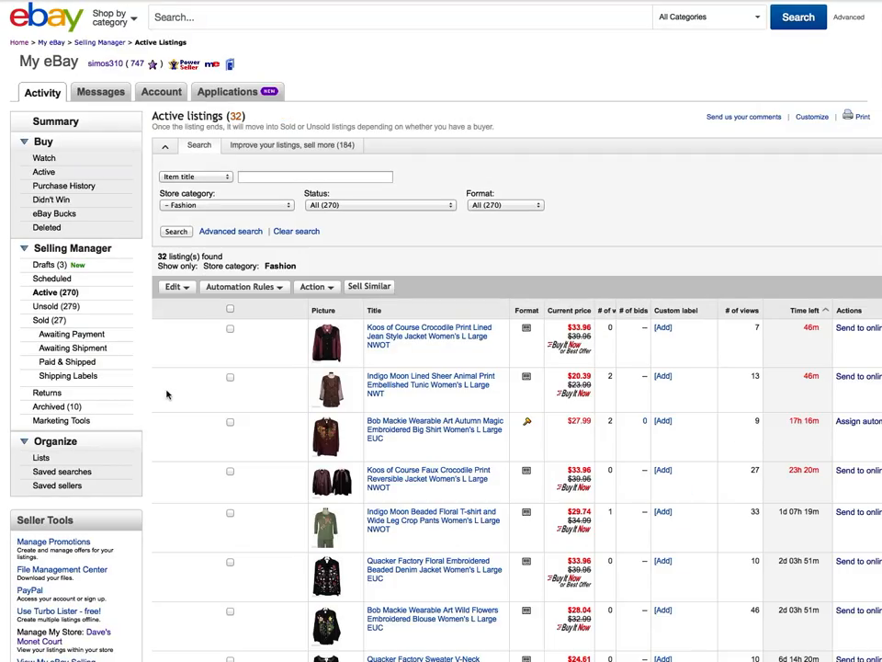
Open all of the filtered Fashion listings together for editing
{"action": "scroll", "coordinate": [210, 395], "scroll_direction": "down", "scroll_amount": 10}
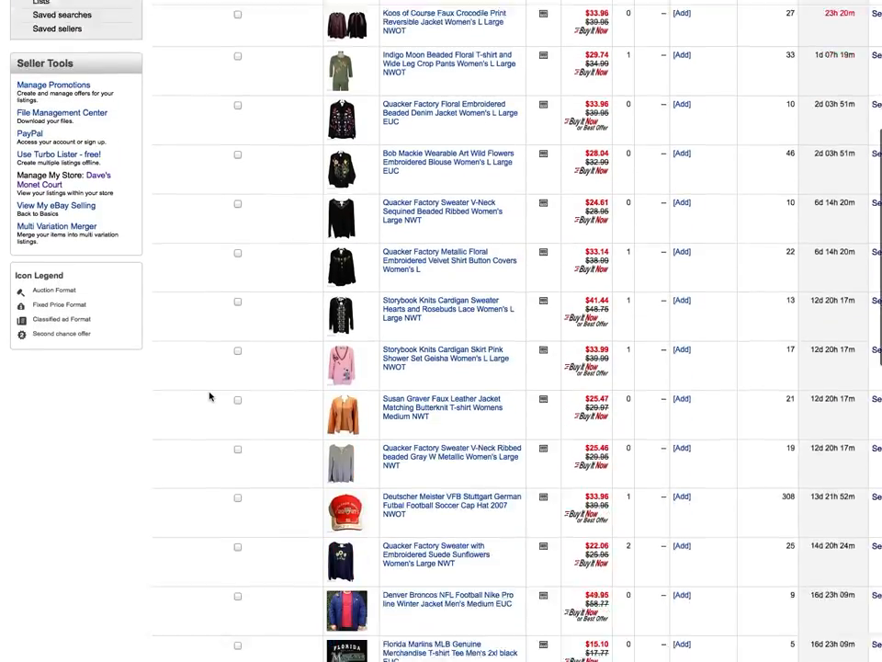
{"action": "scroll", "coordinate": [209, 396], "scroll_direction": "down", "scroll_amount": 3}
{"action": "scroll", "coordinate": [209, 396], "scroll_direction": "up", "scroll_amount": 15}
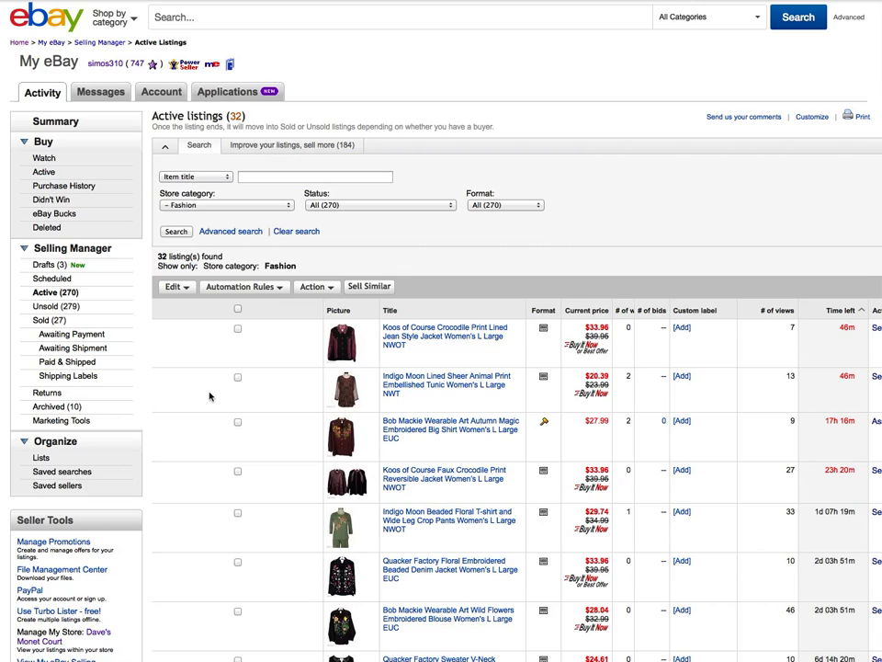
{"action": "left_click", "coordinate": [174, 288]}
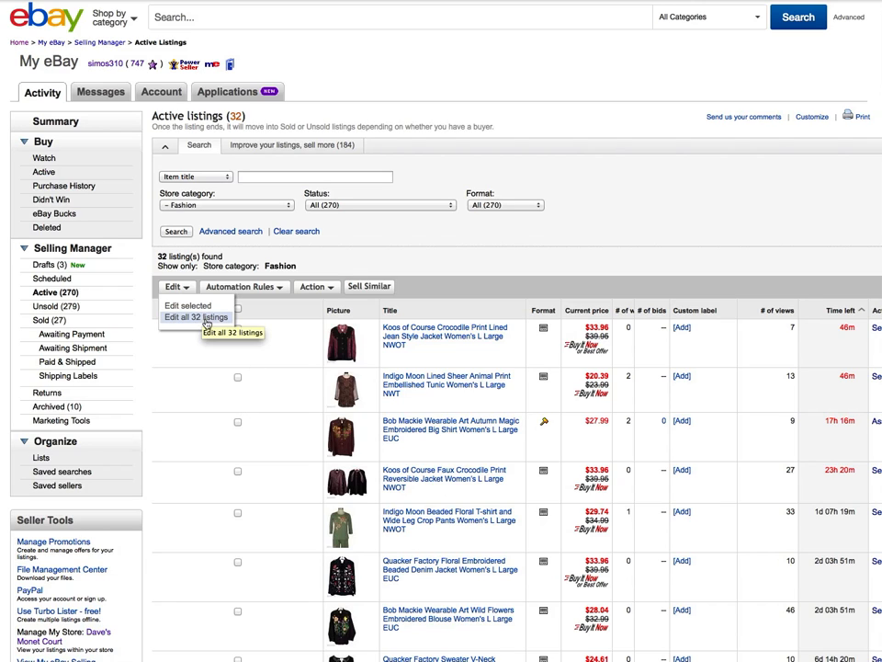
{"action": "left_click", "coordinate": [300, 397]}
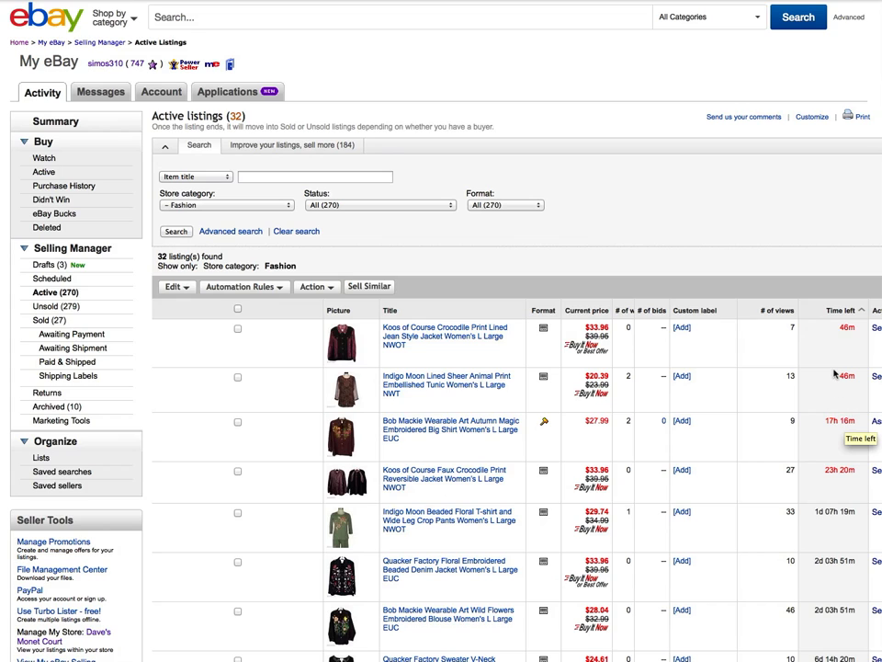
{"action": "scroll", "coordinate": [834, 374], "scroll_direction": "right", "scroll_amount": 3}
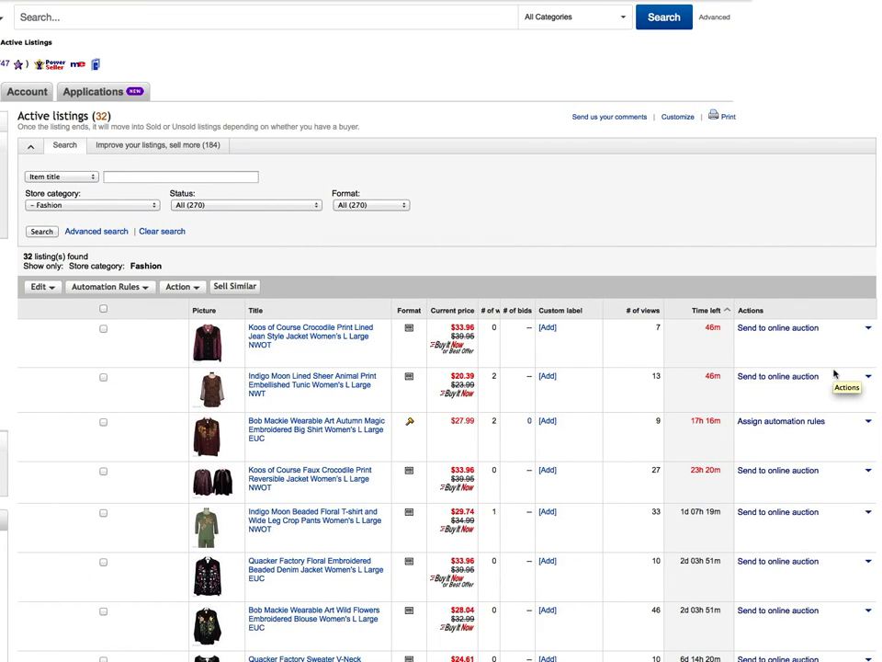
{"action": "scroll", "coordinate": [832, 372], "scroll_direction": "left", "scroll_amount": 3}
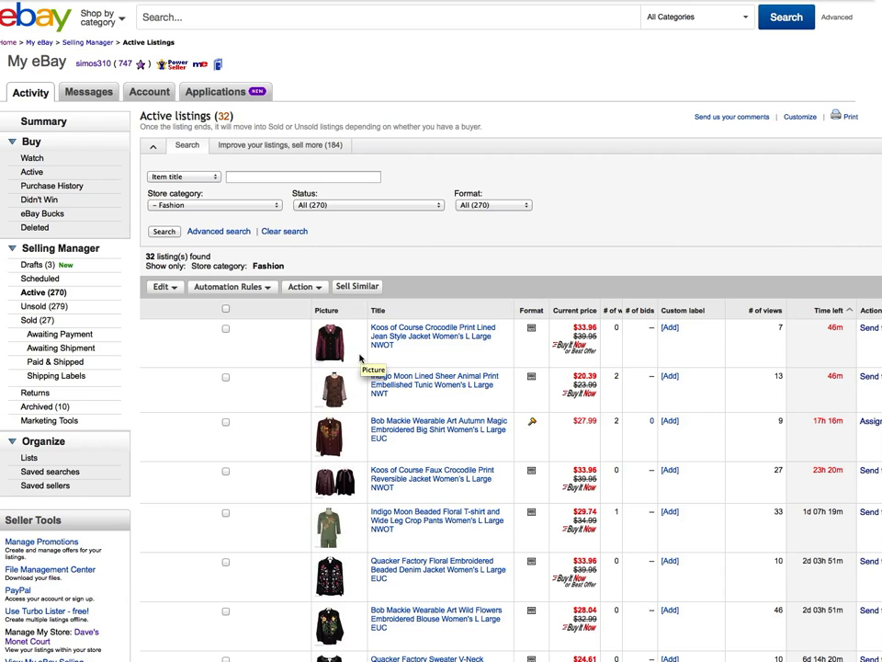
{"action": "left_click", "coordinate": [171, 288]}
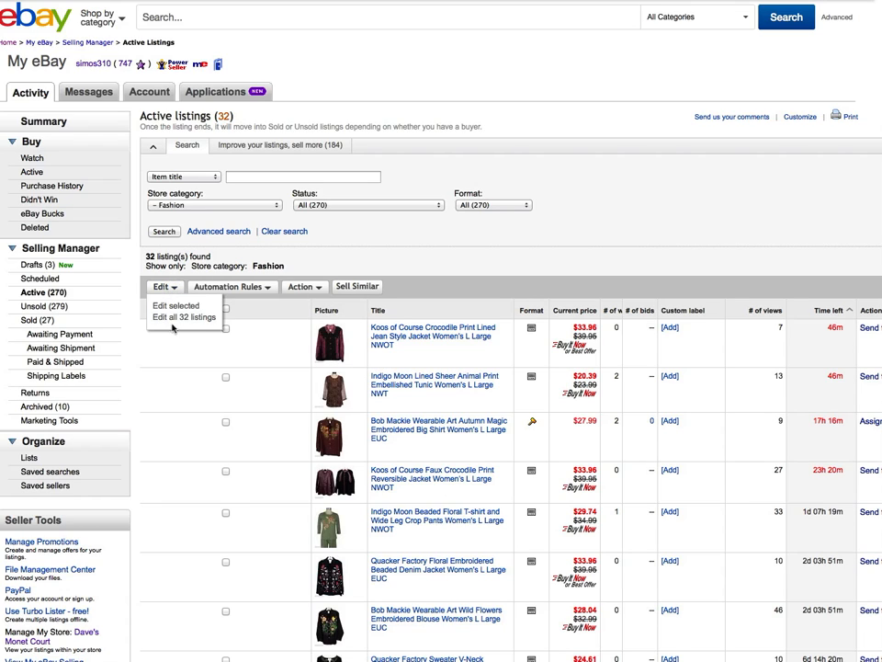
{"action": "left_click", "coordinate": [175, 325]}
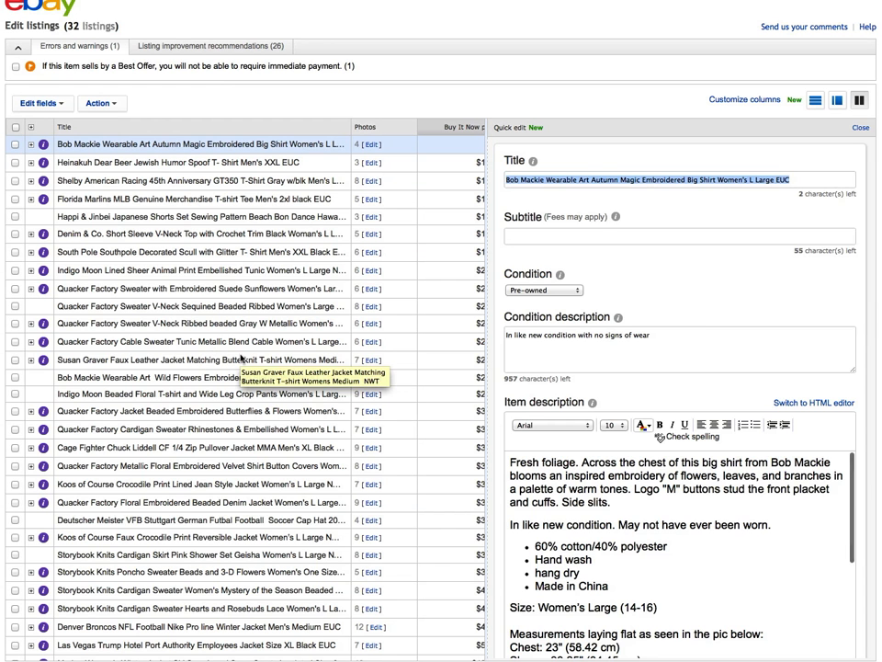
Select every listing in the editor and open their package weight and dimensions, set to edit listings individually
{"action": "scroll", "coordinate": [241, 358], "scroll_direction": "down", "scroll_amount": 3}
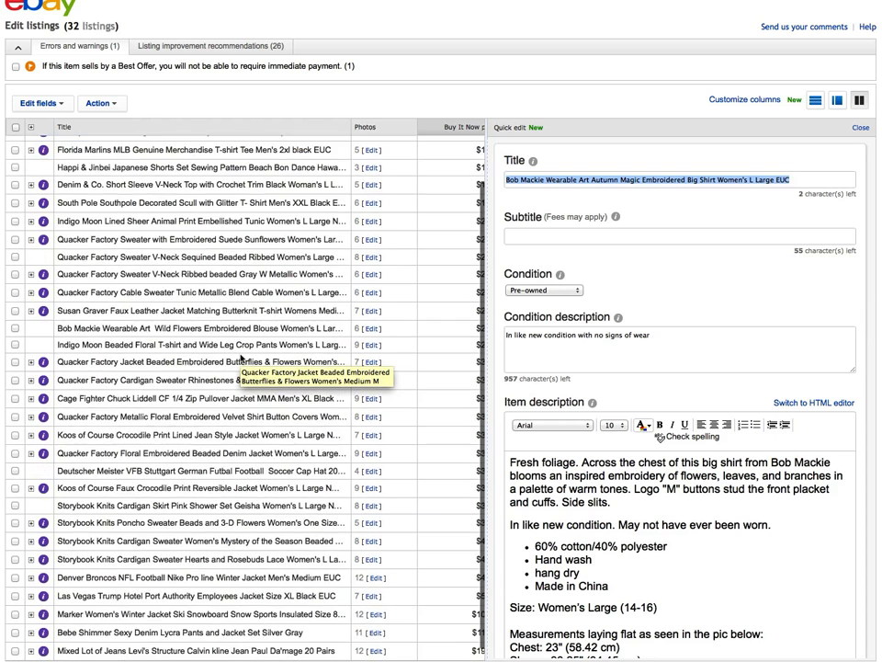
{"action": "scroll", "coordinate": [242, 358], "scroll_direction": "up", "scroll_amount": 3}
{"action": "left_click", "coordinate": [15, 128]}
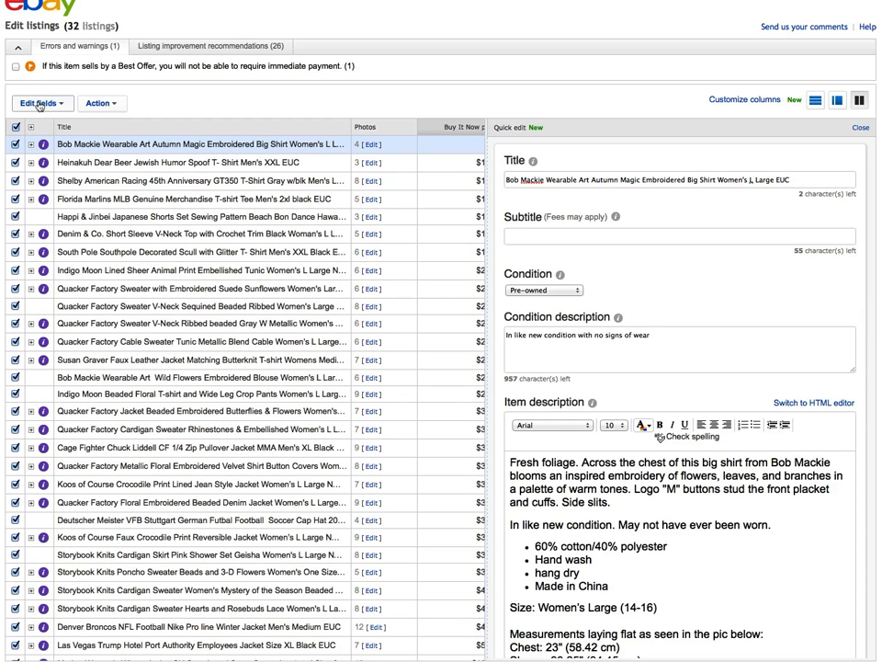
{"action": "left_click", "coordinate": [37, 103]}
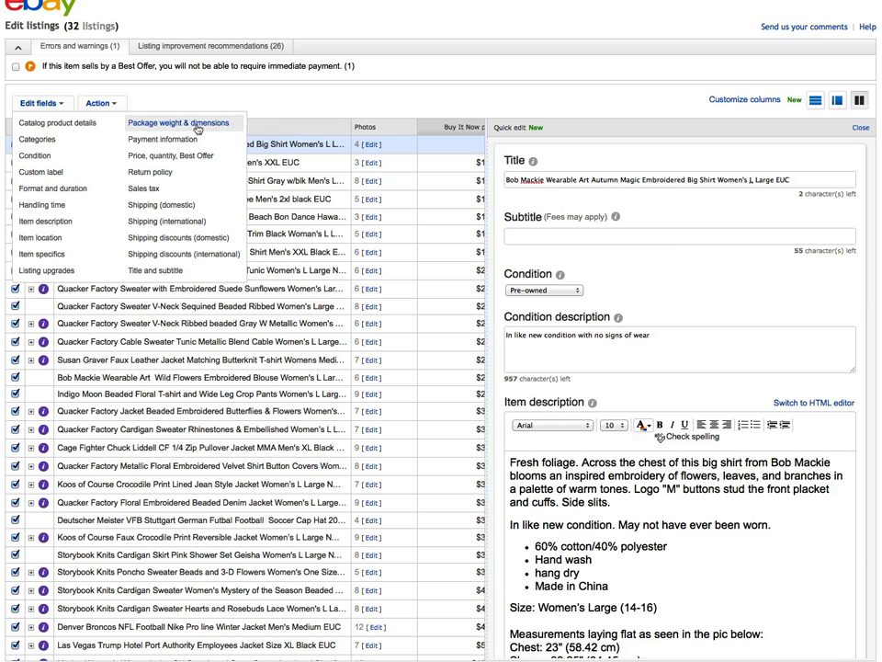
{"action": "left_click", "coordinate": [145, 123]}
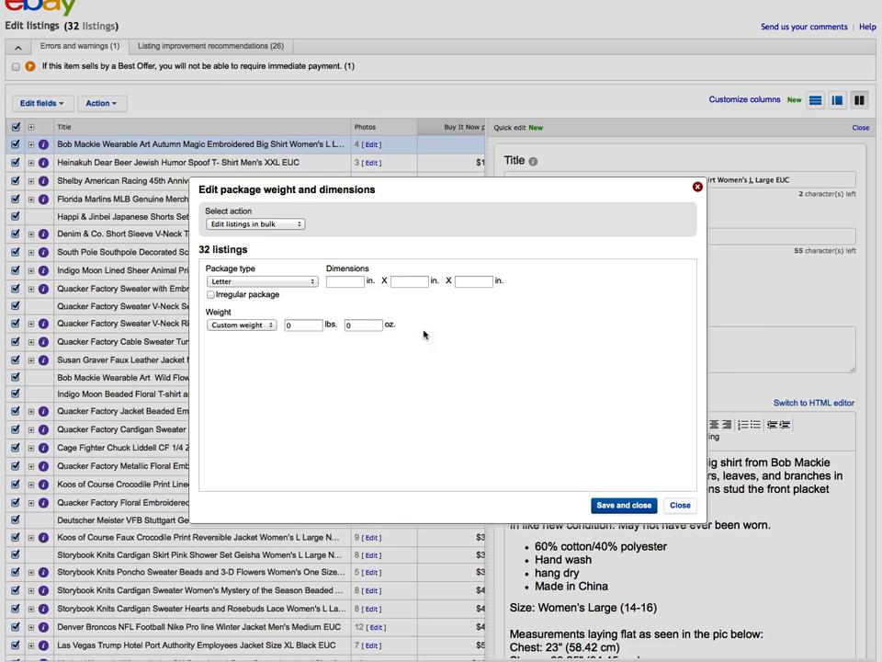
{"action": "left_click", "coordinate": [281, 230]}
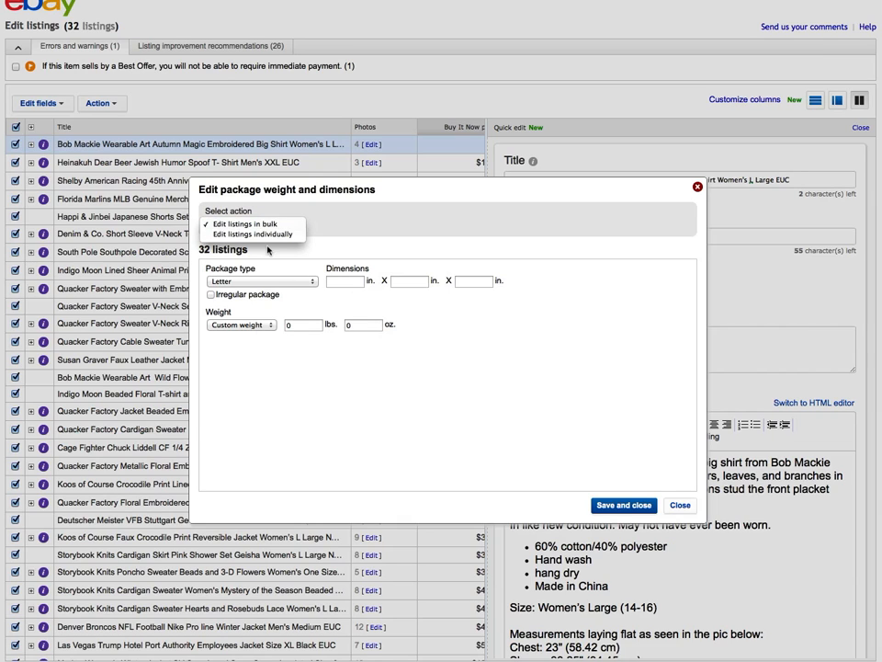
{"action": "left_click", "coordinate": [267, 235]}
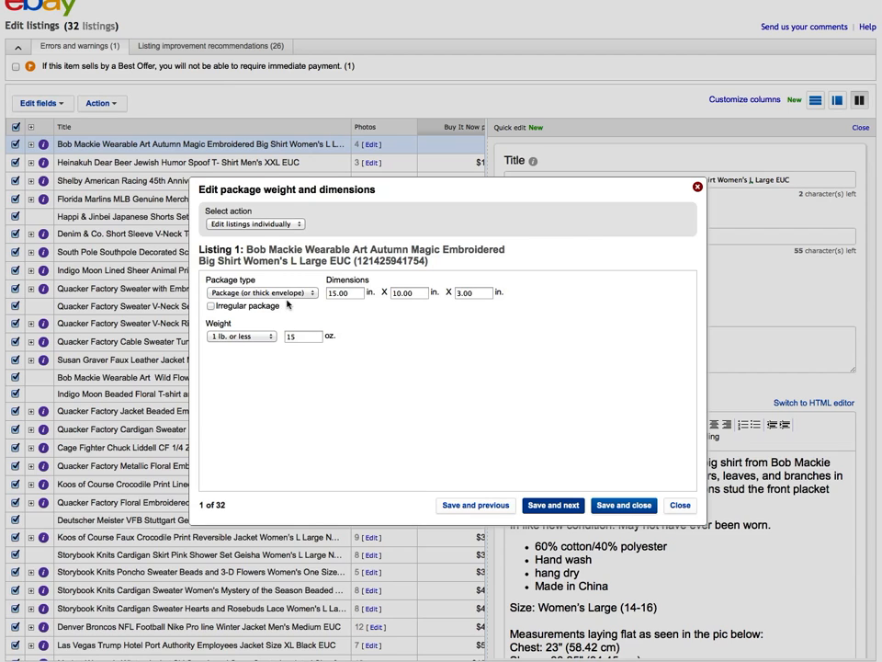
Set the Bob Mackie shirt's second package dimension to 11 in. and its weight to 14 oz., and save and go to the following listing
{"action": "left_click", "coordinate": [398, 294]}
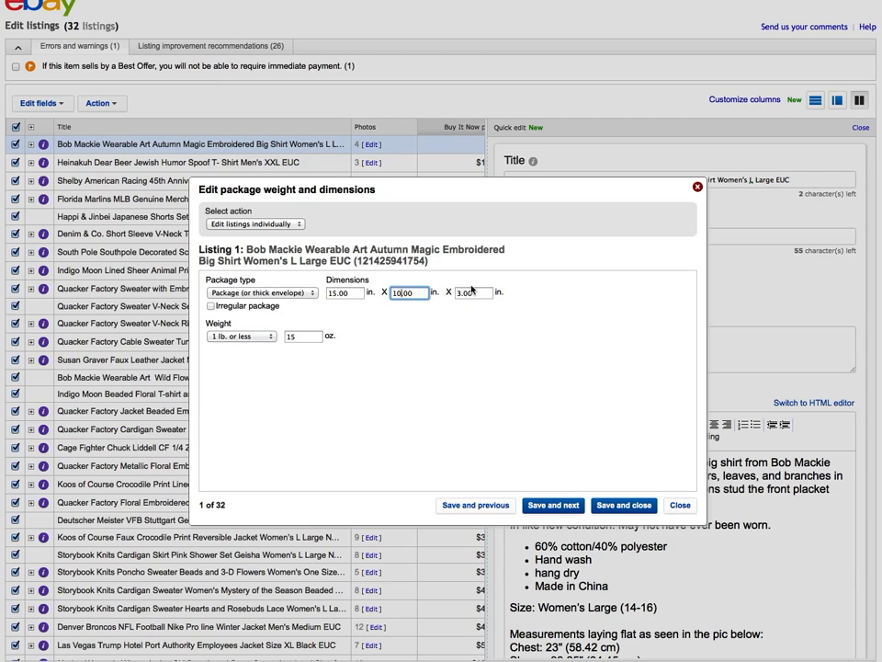
{"action": "key", "text": "BackSpace"}
{"action": "key", "text": "Delete"}
{"action": "key", "text": "Delete"}
{"action": "key", "text": "Delete"}
{"action": "type", "text": "1"}
{"action": "left_click", "coordinate": [299, 337]}
{"action": "key", "text": "BackSpace"}
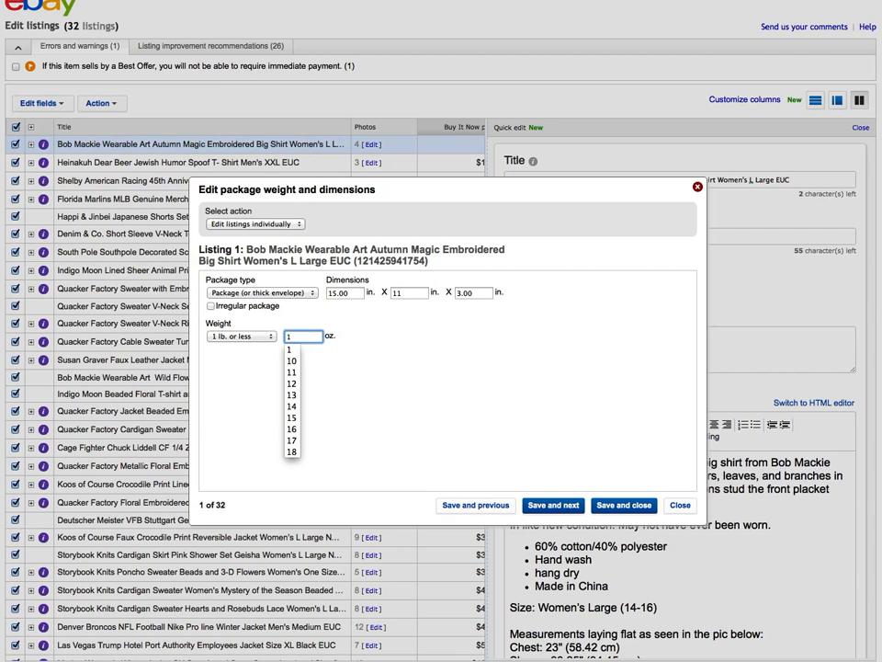
{"action": "type", "text": "4"}
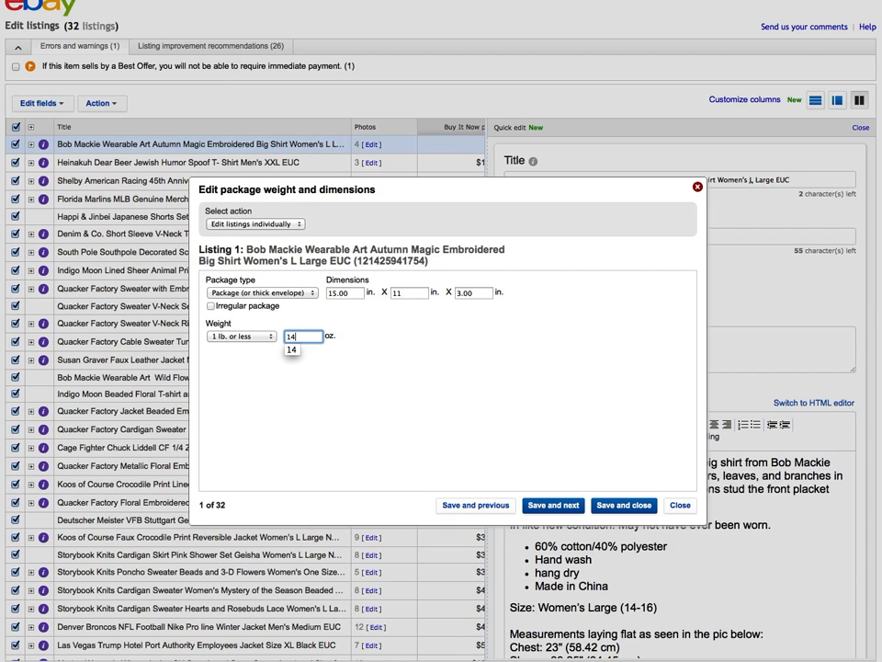
{"action": "left_click", "coordinate": [552, 511]}
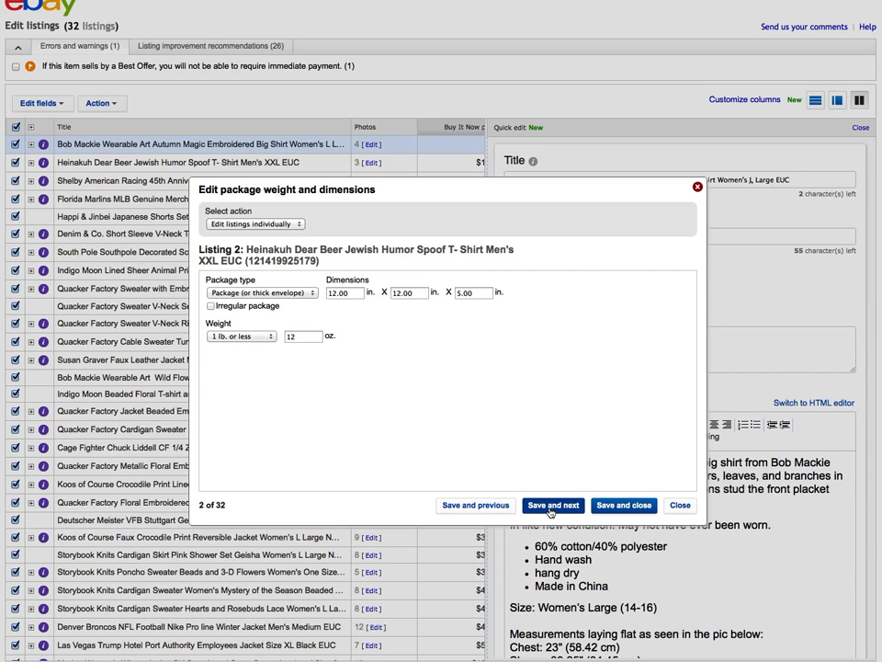
Set the Heinakuh T-shirt's second package dimension to 11 in. and its weight to 11 oz., and save and advance to listing 3
{"action": "double_click", "coordinate": [425, 291]}
{"action": "type", "text": "11"}
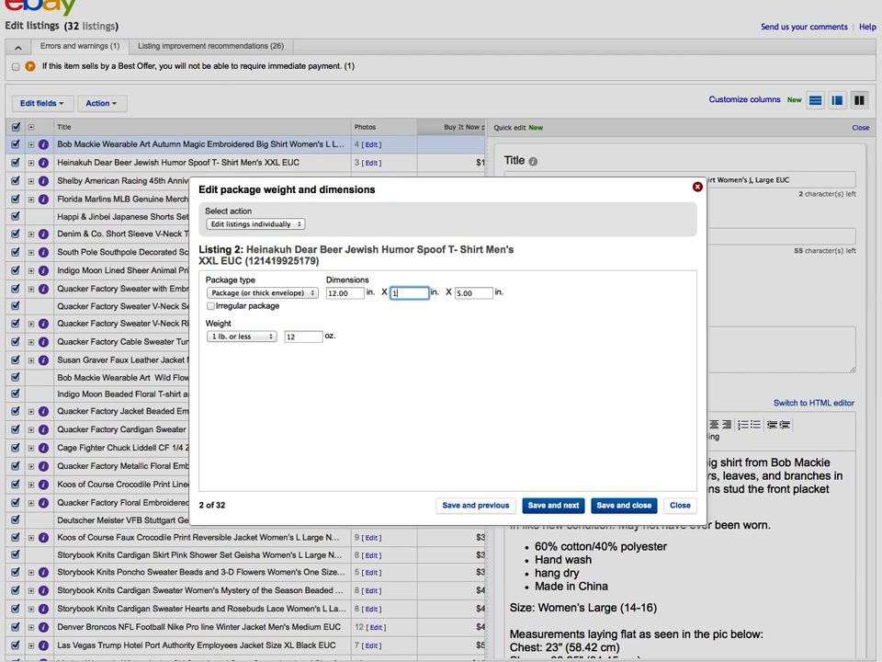
{"action": "left_click", "coordinate": [408, 342]}
{"action": "left_click_drag", "start_coordinate": [304, 339], "coordinate": [278, 337]}
{"action": "type", "text": "11"}
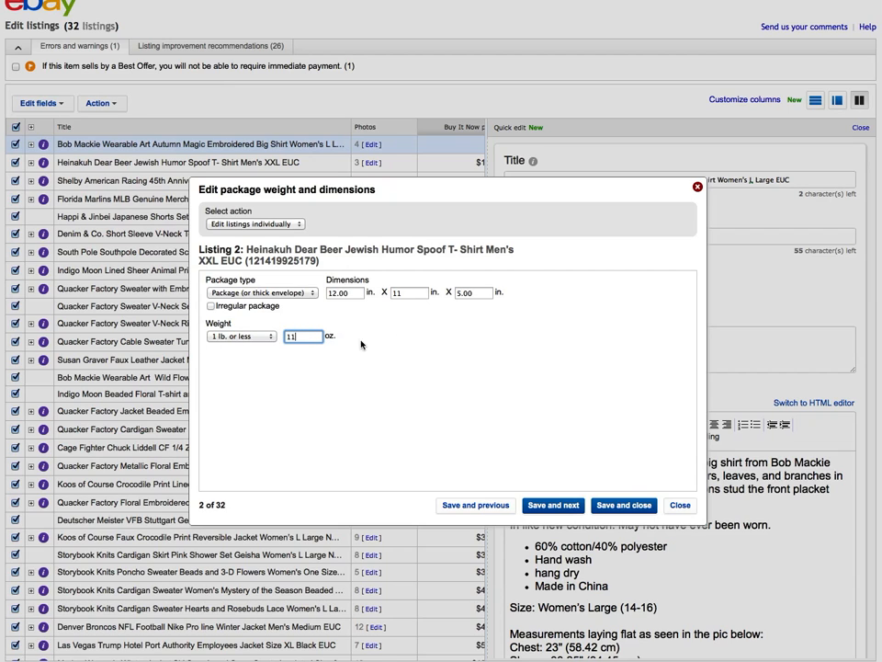
{"action": "left_click", "coordinate": [381, 347]}
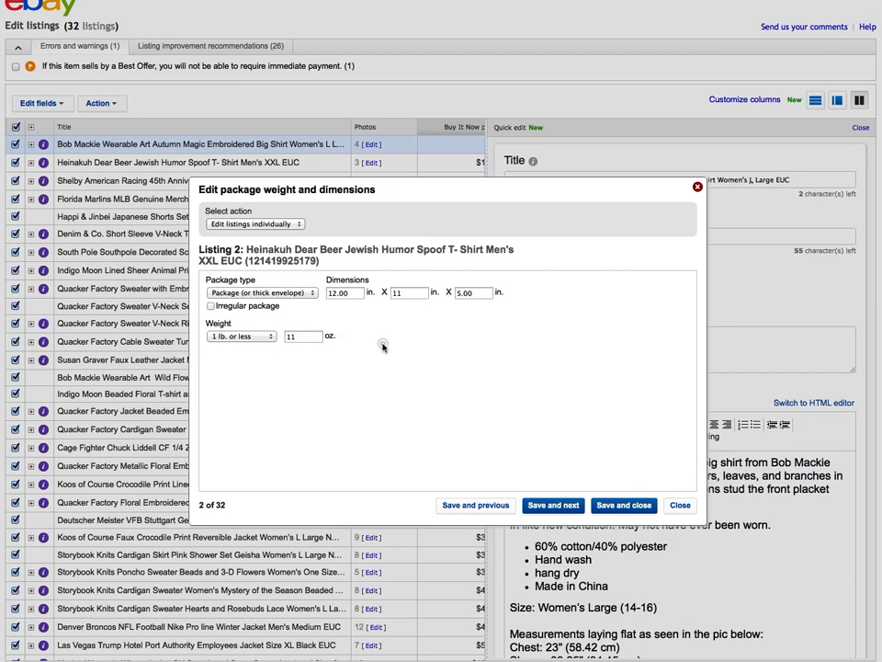
{"action": "left_click", "coordinate": [563, 506]}
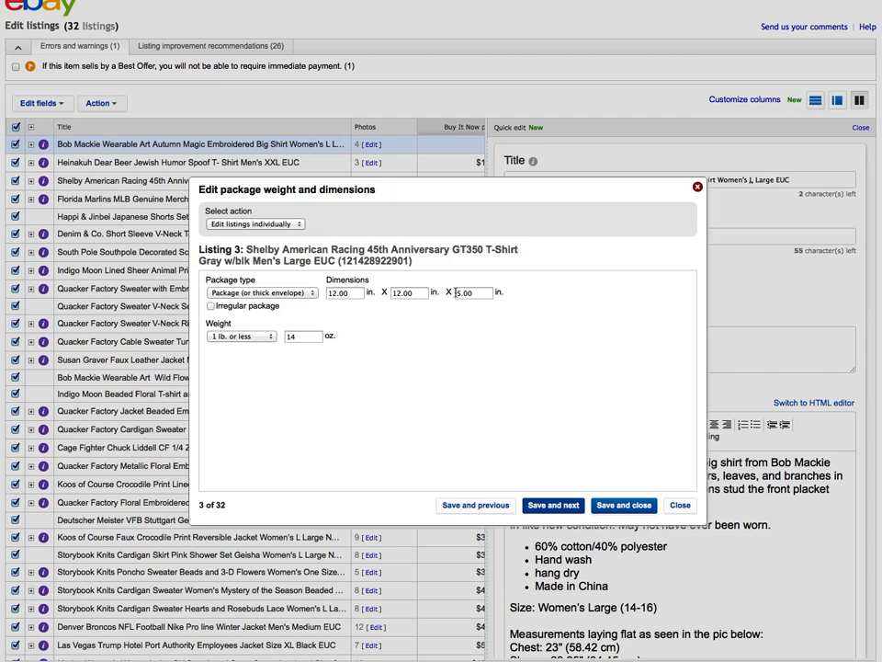
Set the Shelby American Racing T-shirt's first package dimension to 11 in., and save and close the package weight and dimensions editor
{"action": "double_click", "coordinate": [404, 292]}
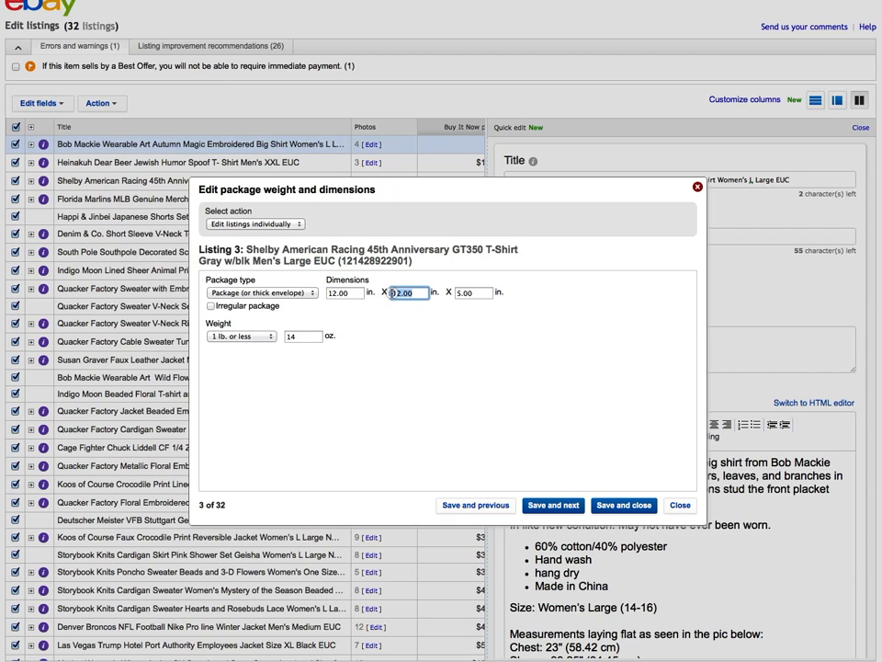
{"action": "double_click", "coordinate": [350, 292]}
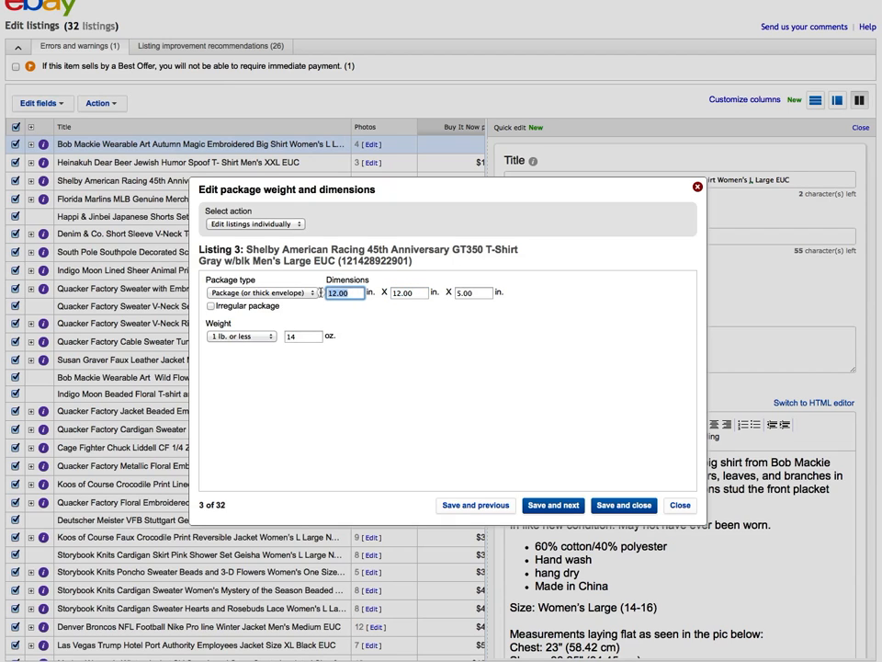
{"action": "type", "text": "11"}
{"action": "left_click", "coordinate": [304, 335]}
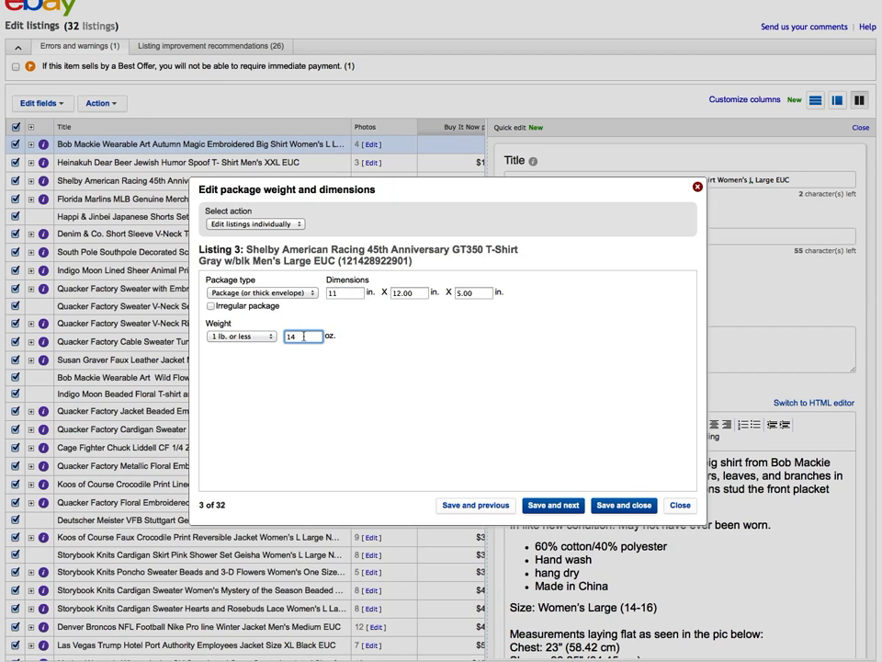
{"action": "left_click_drag", "start_coordinate": [304, 336], "coordinate": [286, 337]}
{"action": "left_click", "coordinate": [623, 505]}
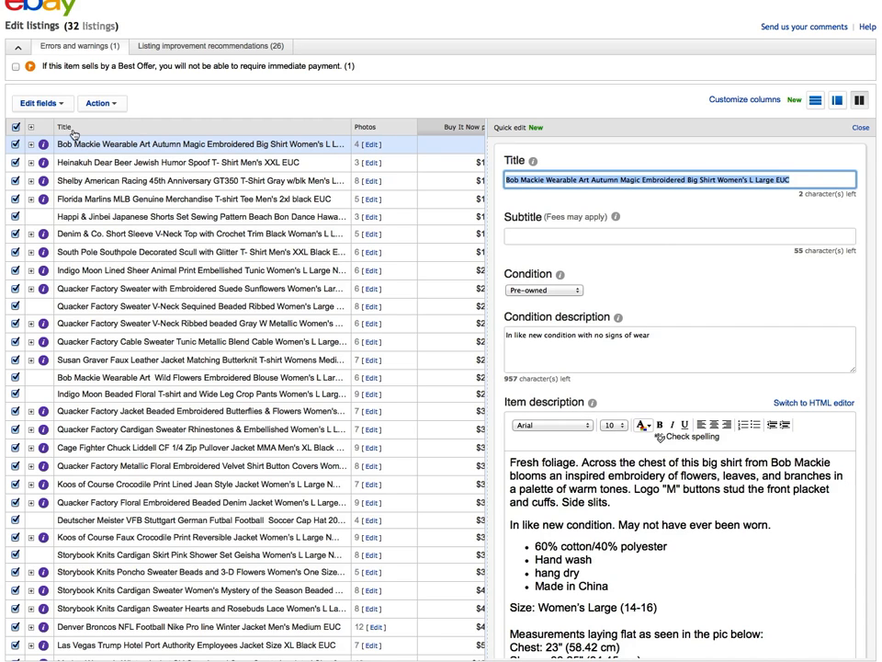
Review the international shipping settings of the selected listings with individual editing chosen, and close them without saving
{"action": "left_click", "coordinate": [40, 104]}
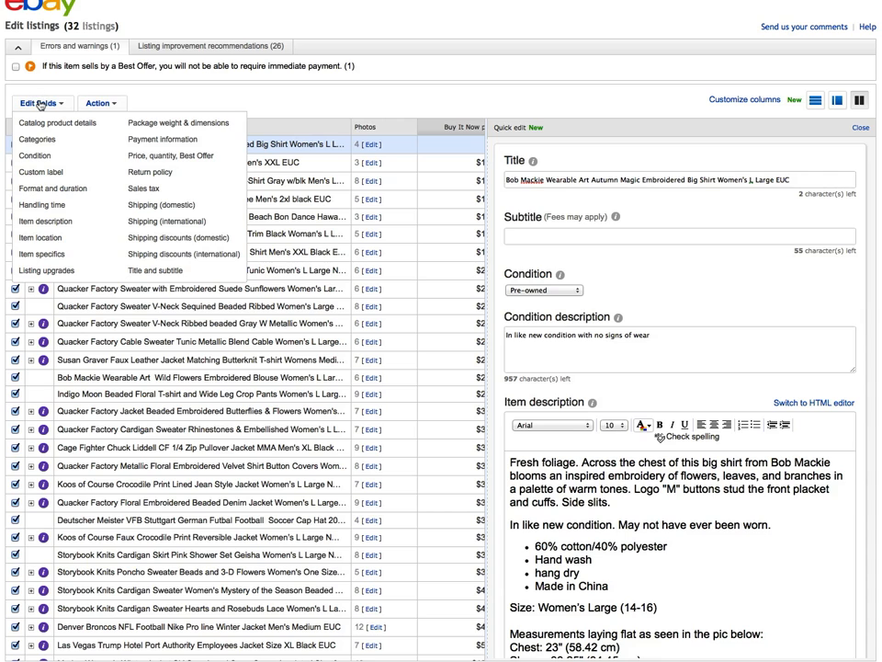
{"action": "left_click", "coordinate": [171, 222]}
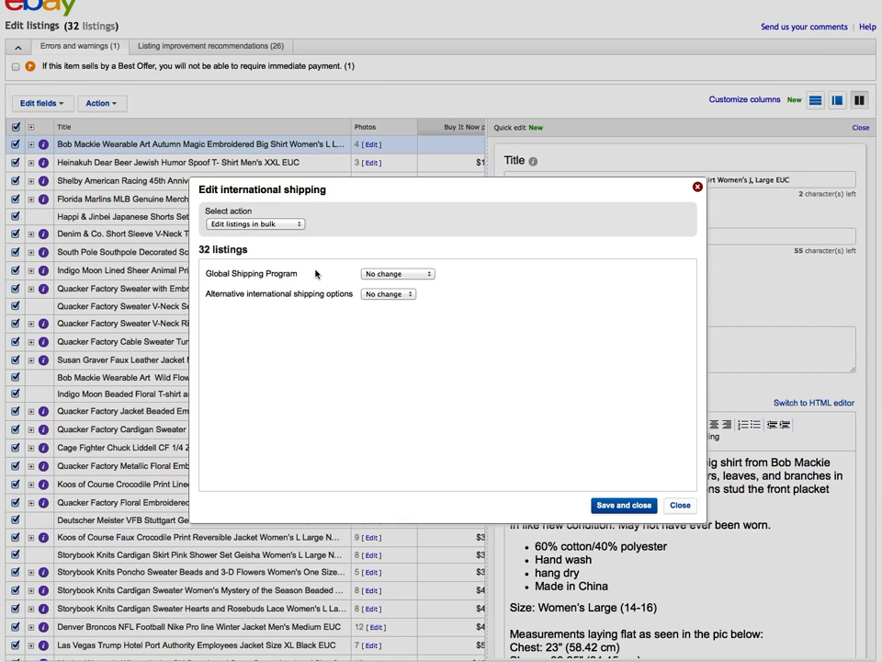
{"action": "left_click", "coordinate": [238, 229]}
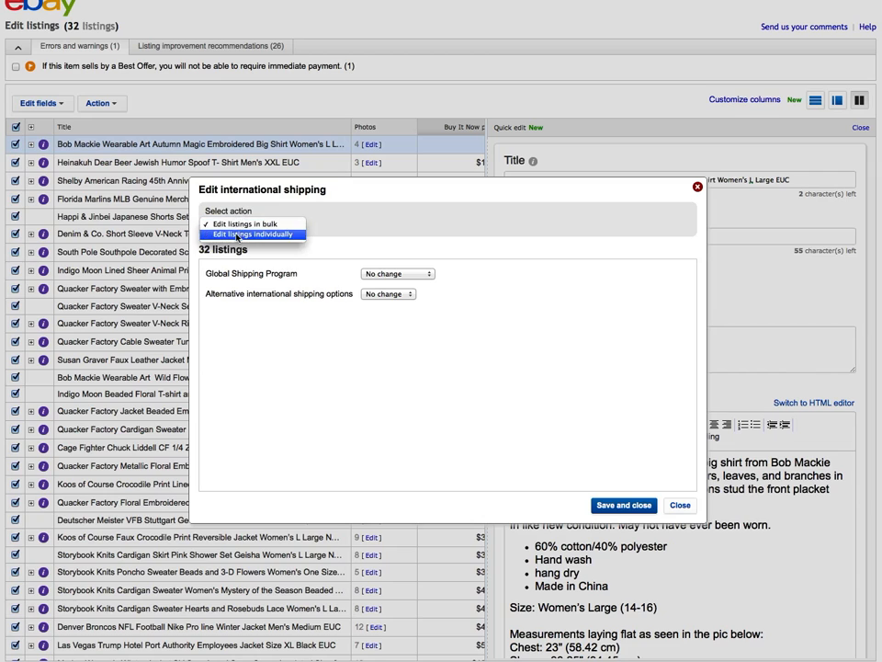
{"action": "left_click", "coordinate": [236, 236]}
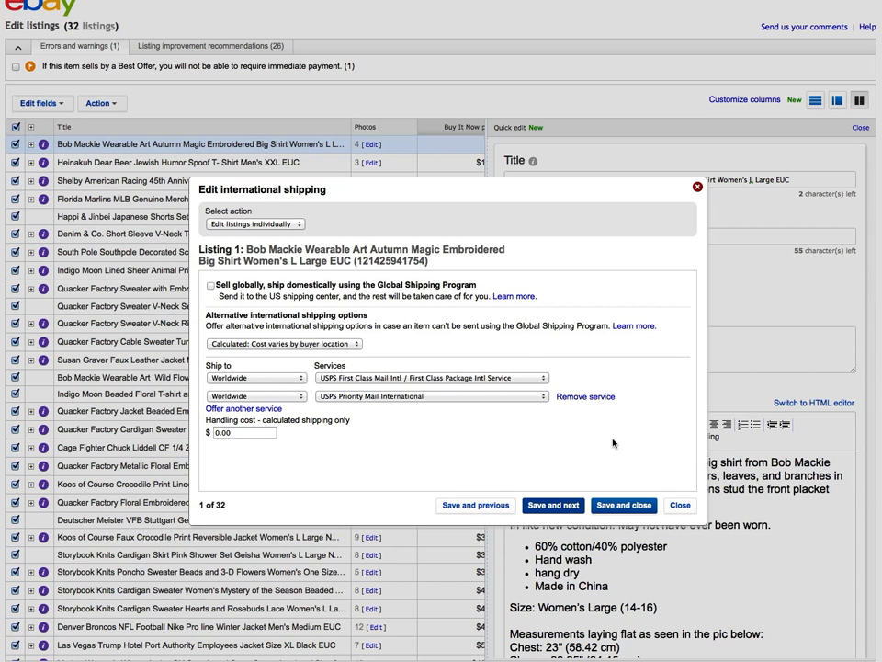
{"action": "left_click", "coordinate": [680, 504]}
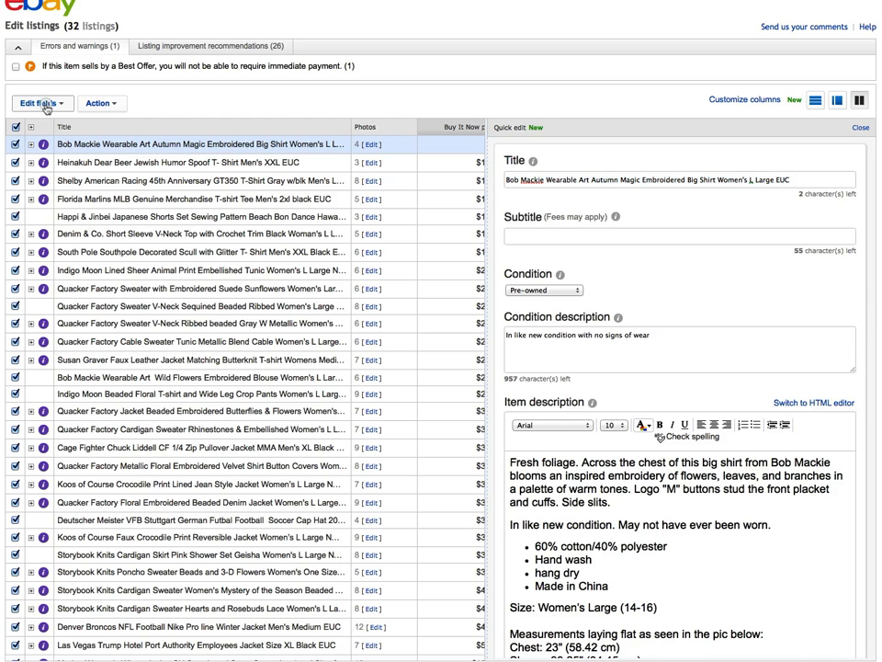
Review the return policy settings of the selected listings with individual editing chosen, and close them without saving
{"action": "left_click", "coordinate": [41, 104]}
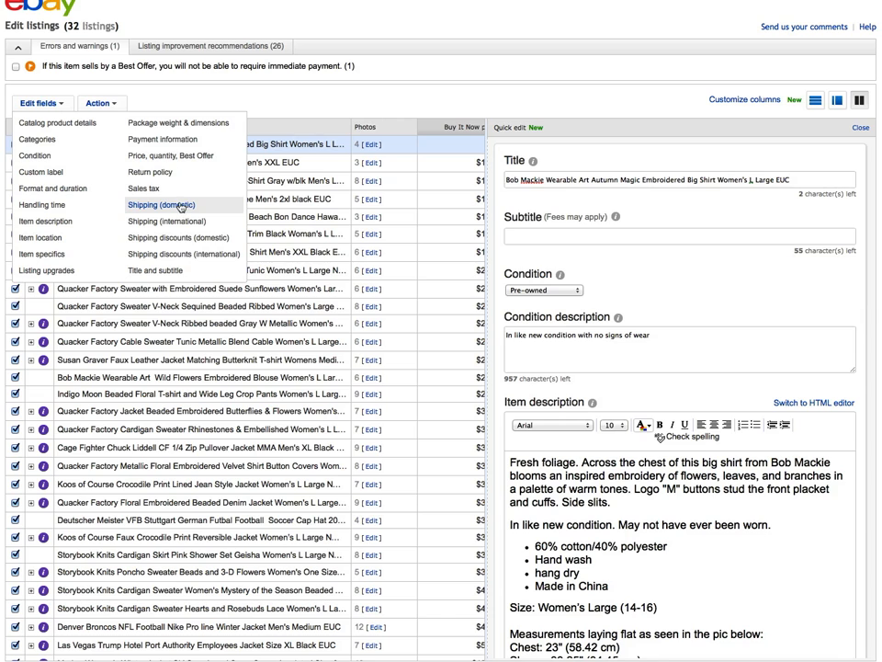
{"action": "left_click", "coordinate": [168, 173]}
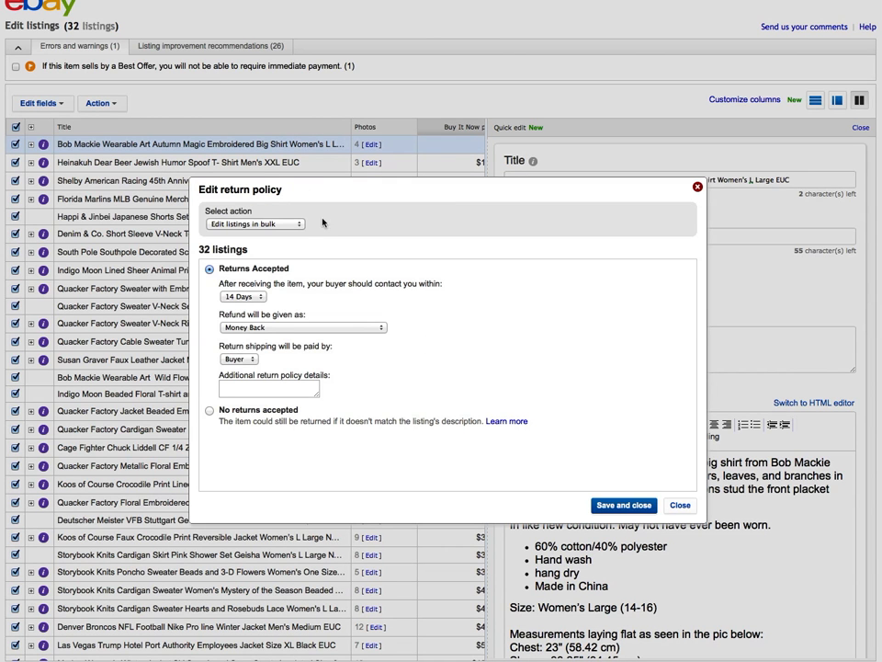
{"action": "left_click", "coordinate": [291, 224]}
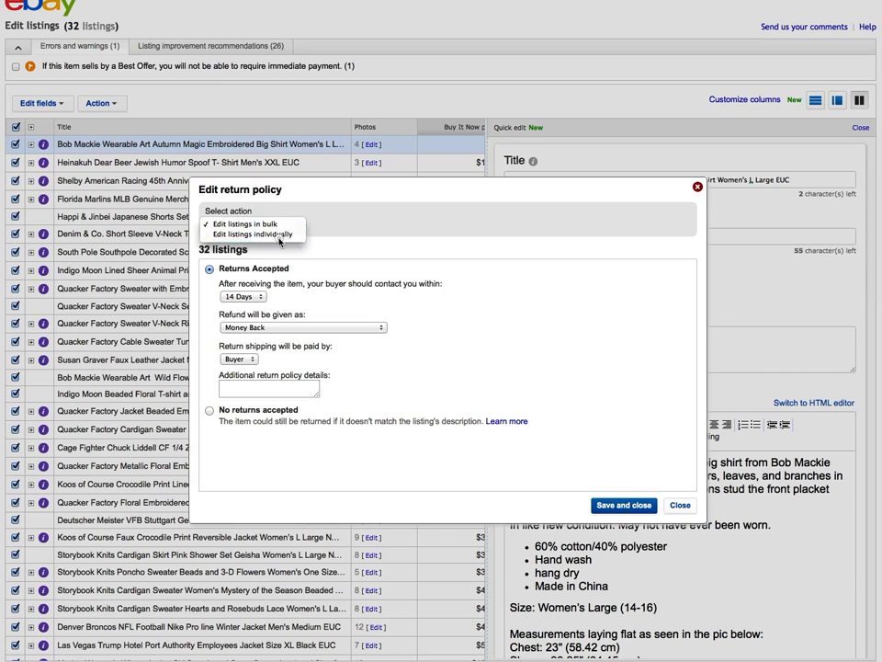
{"action": "left_click", "coordinate": [279, 235]}
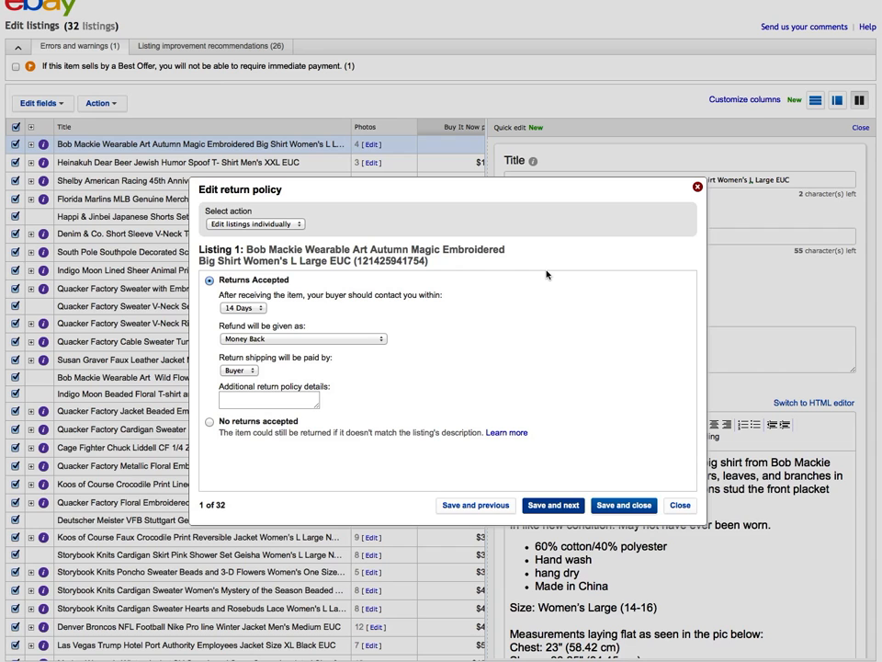
{"action": "left_click", "coordinate": [681, 504]}
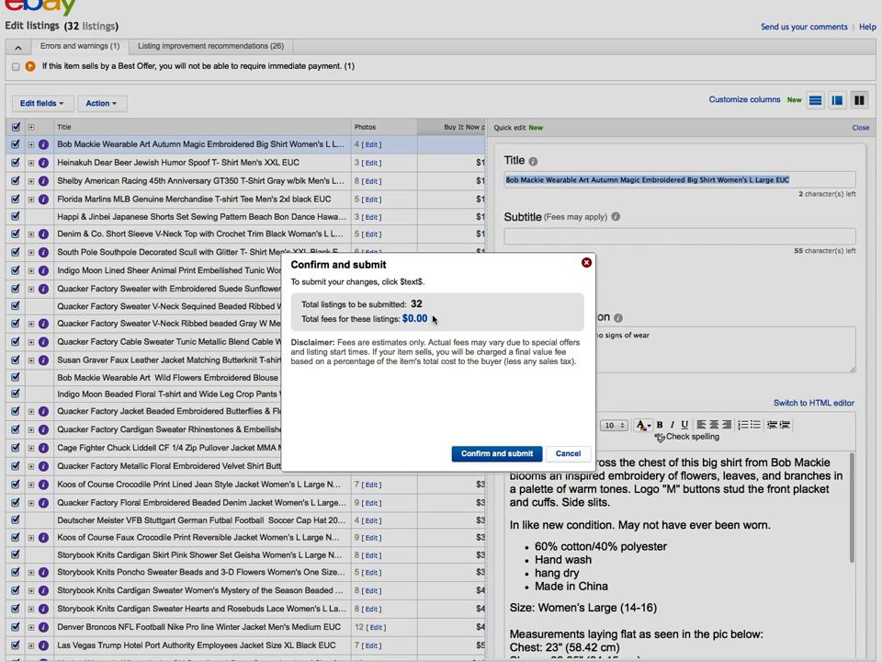
Confirm and submit the changes to all 32 listings, and finish the submission
{"action": "left_click", "coordinate": [499, 455]}
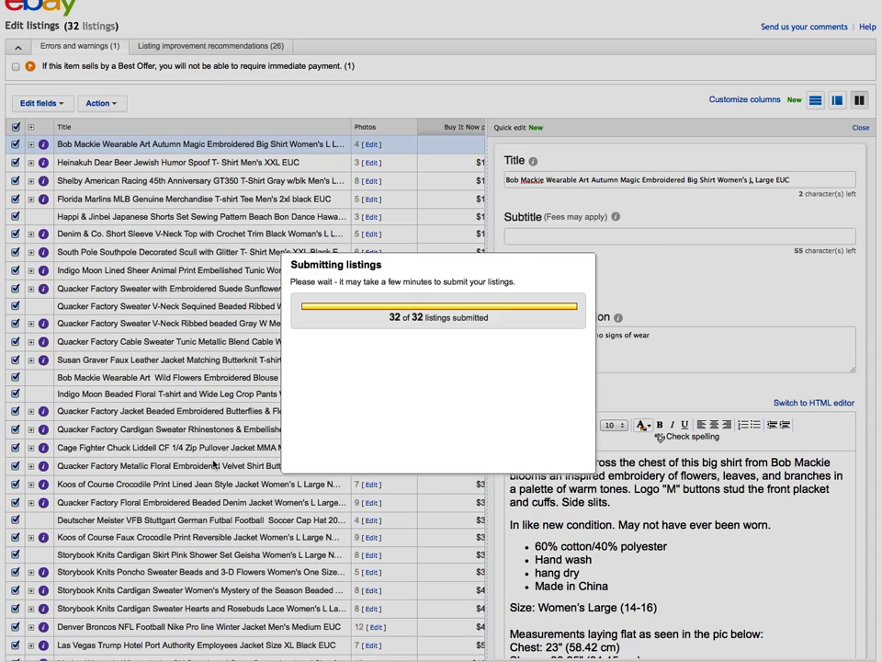
{"action": "left_click", "coordinate": [562, 454]}
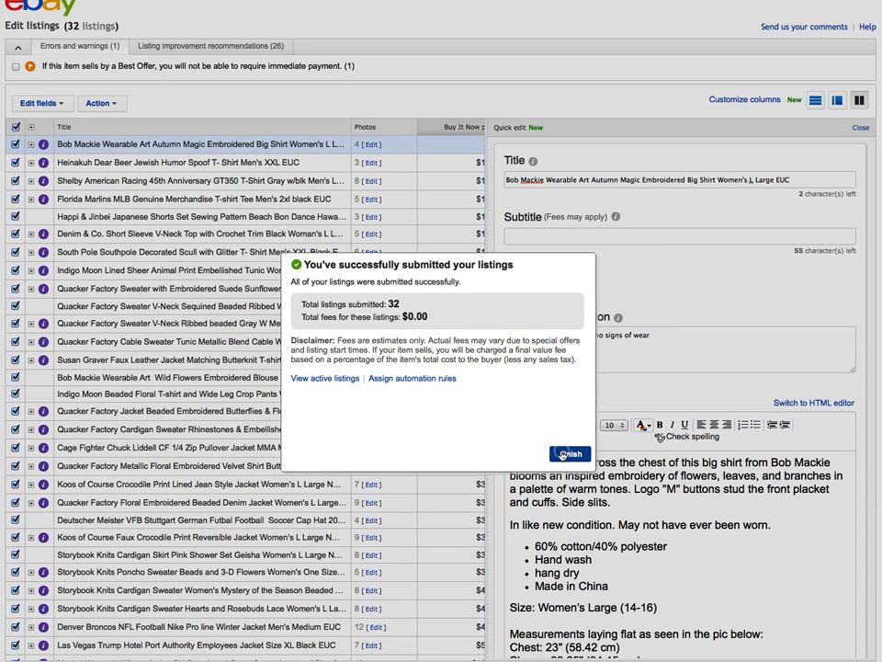